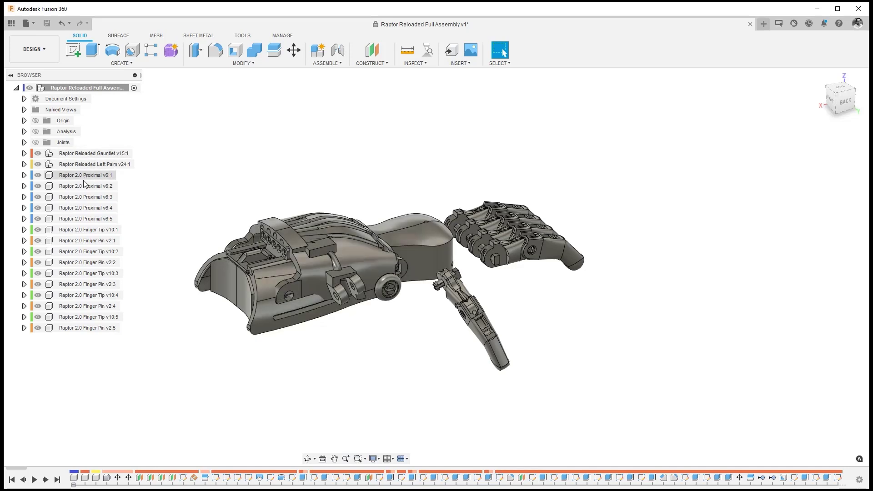
Switch the workspace from DESIGN to MANUFACTURE
click(40, 51)
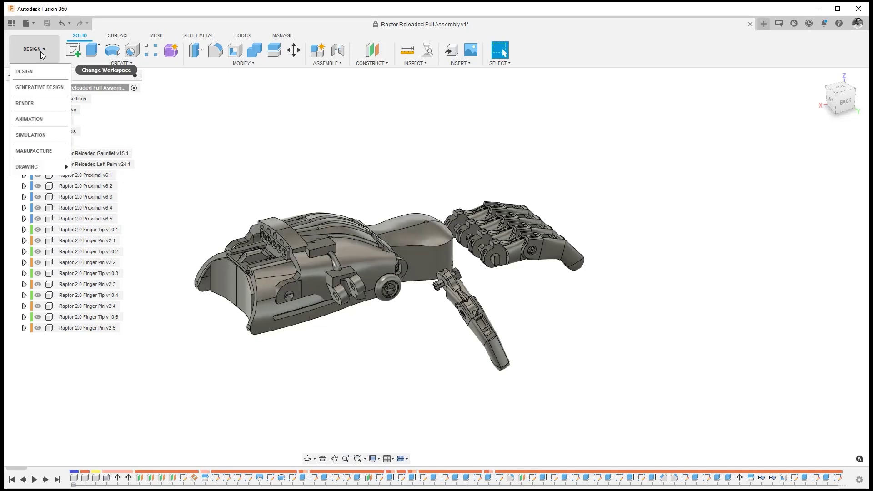
click(28, 152)
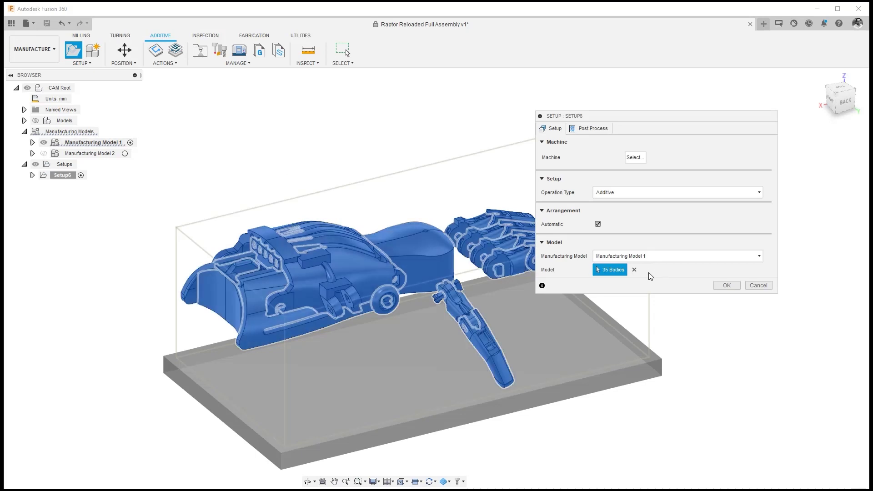
Replace the 35-body model selection with the fingertip and its neighbouring finger segment
click(634, 269)
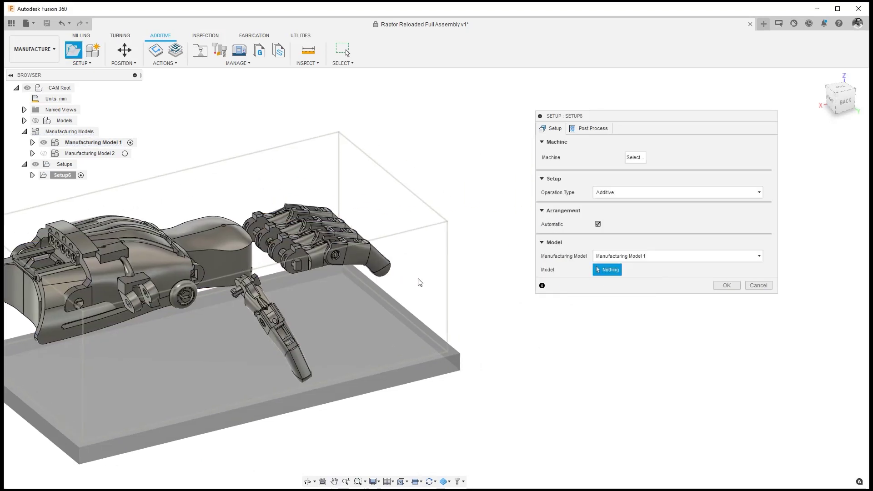
click(372, 267)
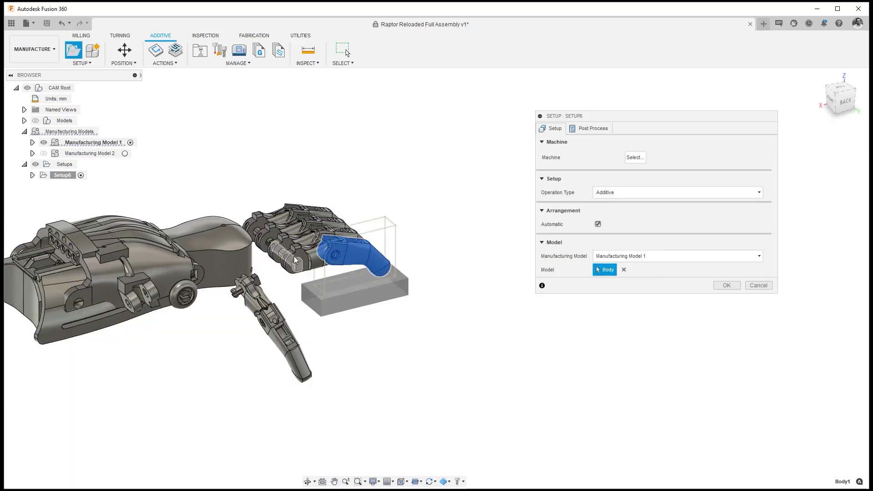
click(313, 263)
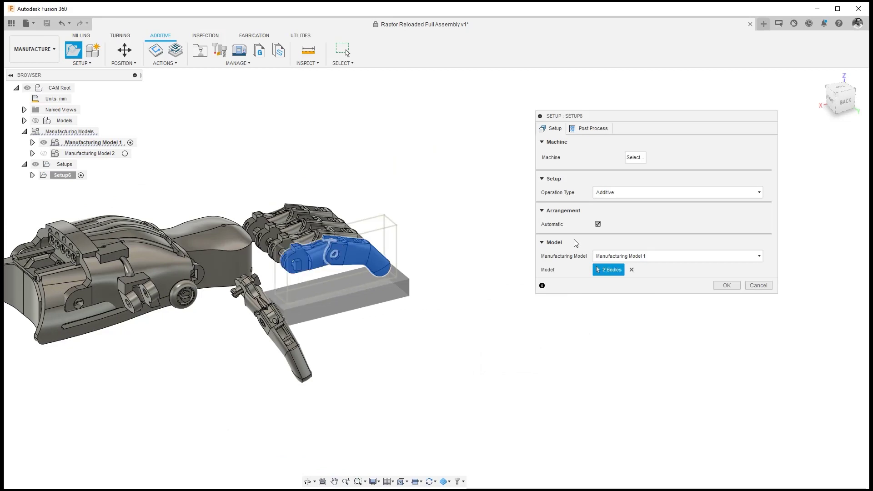
Set the setup's machine to the Ultimaker S5 from the local Ultimakers library
click(636, 158)
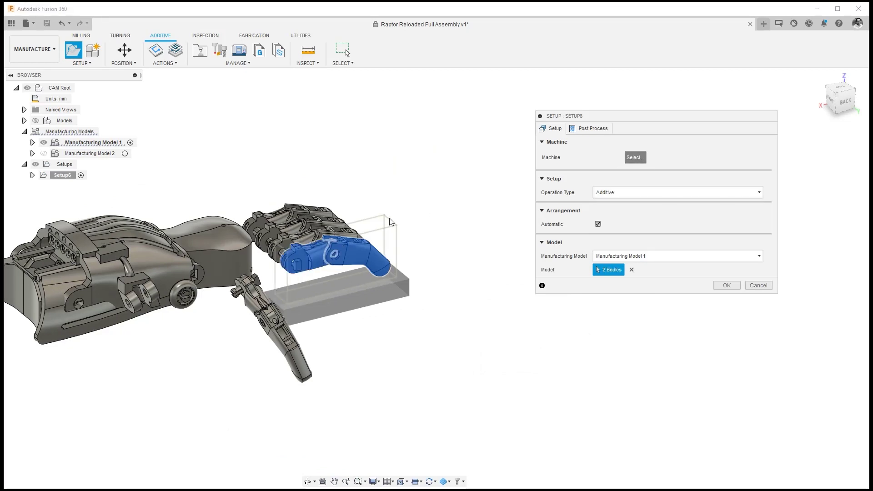
click(152, 213)
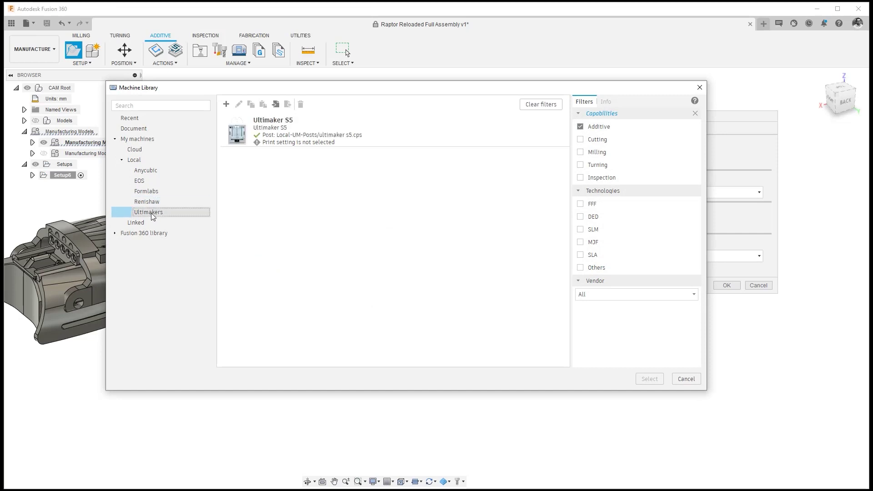
click(286, 132)
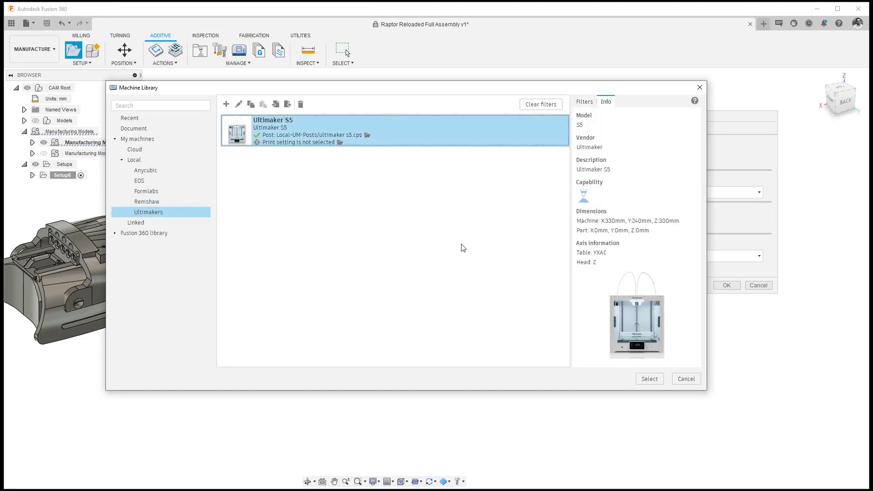
click(650, 380)
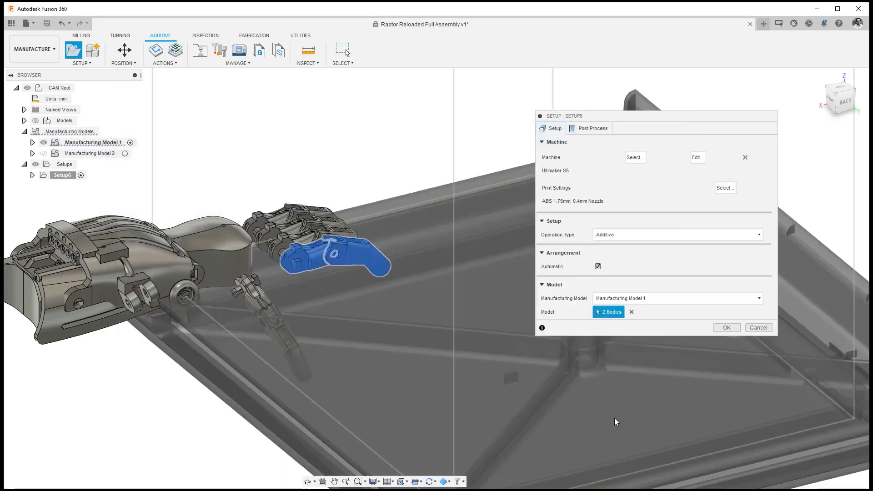
Confirm the Setup dialog to create Setup6 with the two finger bodies on the Ultimaker S5
click(736, 330)
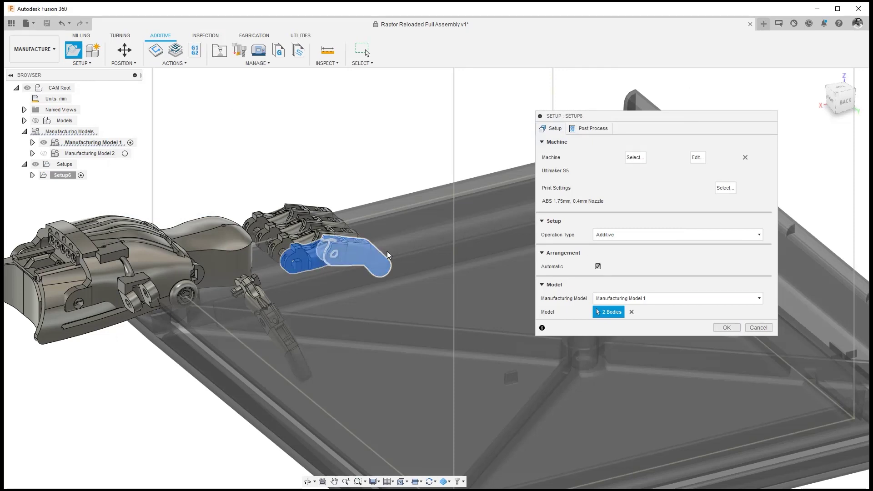
scroll(348, 229, up, 3)
scroll(358, 237, up, 2)
scroll(359, 235, down, 5)
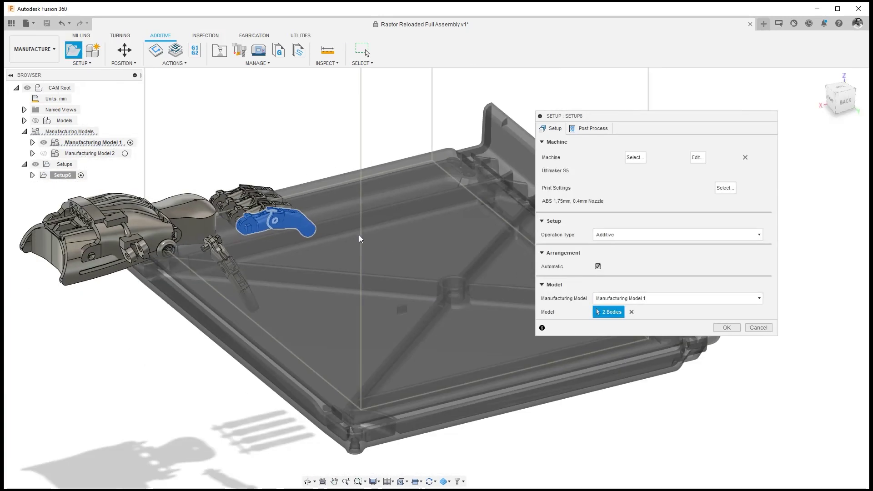
scroll(414, 246, up, 1)
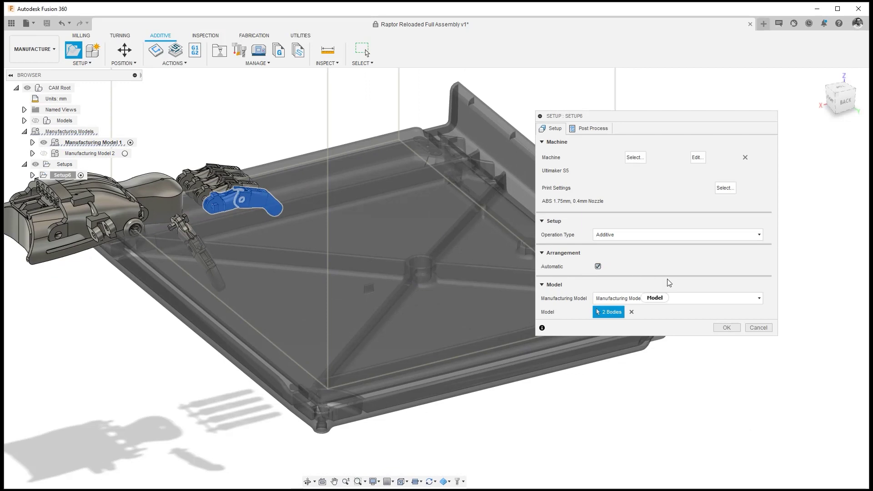
click(727, 328)
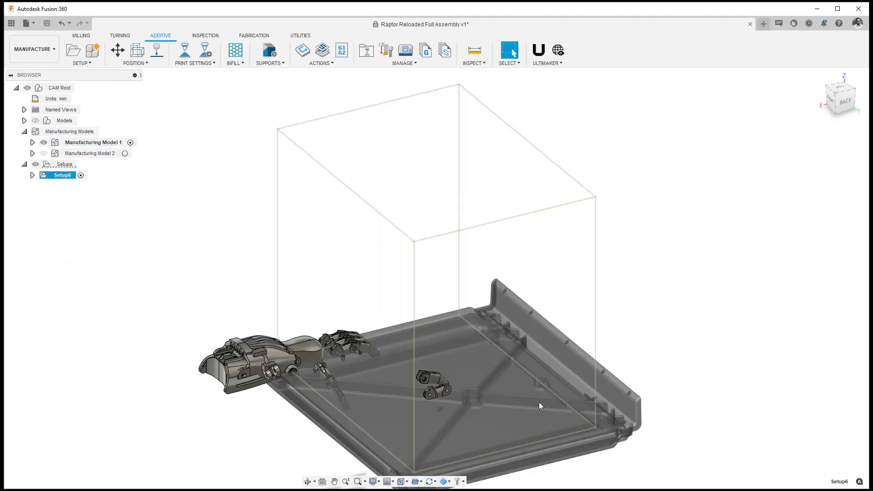
scroll(451, 378, up, 2)
scroll(447, 384, down, 2)
scroll(448, 384, up, 2)
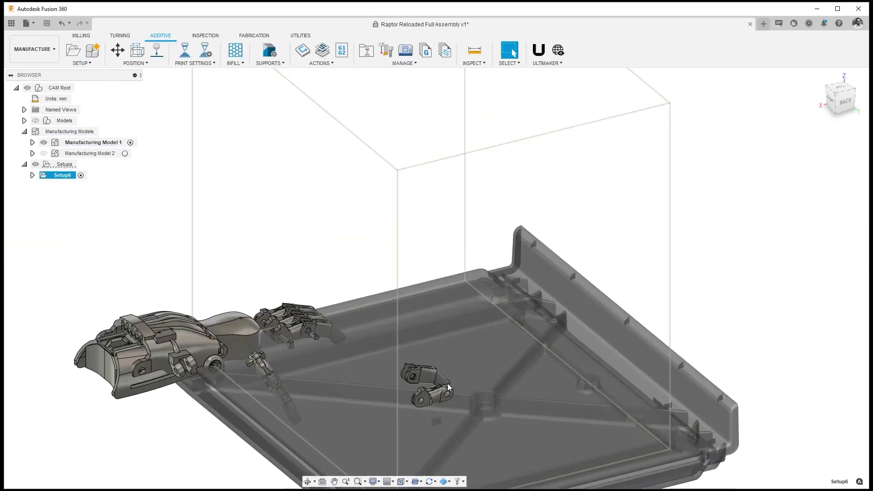
scroll(449, 394, up, 2)
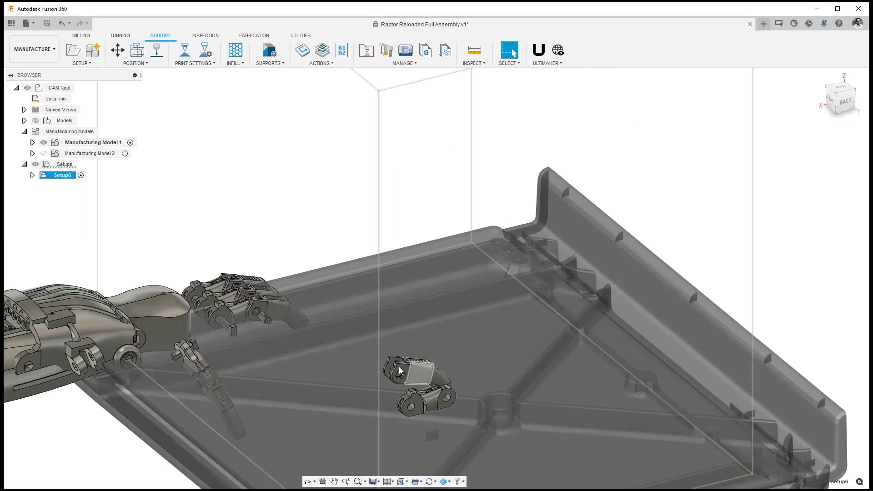
scroll(482, 380, down, 2)
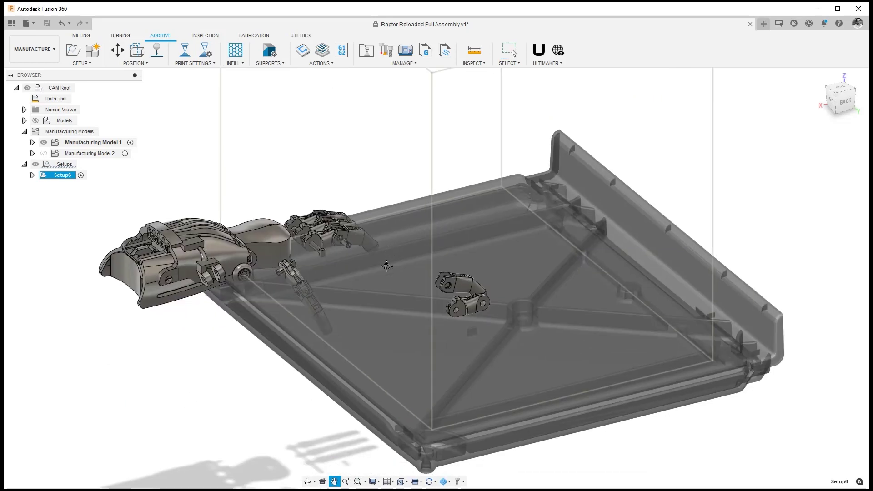
mouse_move(355, 372)
middle_down()
mouse_move(391, 272)
mouse_move(358, 277)
mouse_move(509, 271)
middle_up()
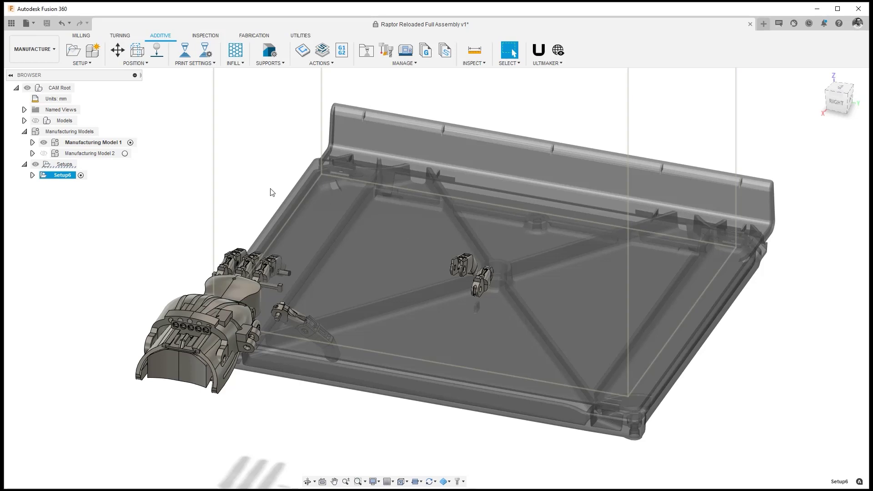
Hide and reshow Proximal v6:1, then collapse the Full Assembly and Manufacturing Model 1 nodes
click(32, 142)
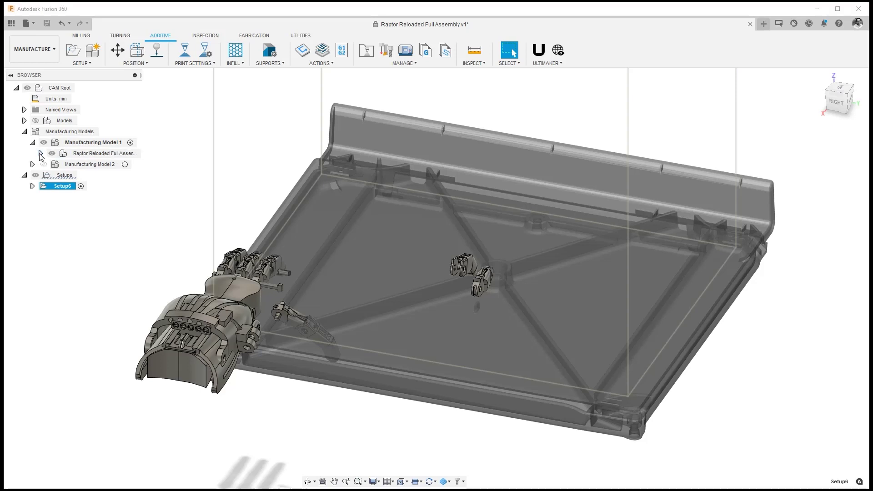
click(40, 153)
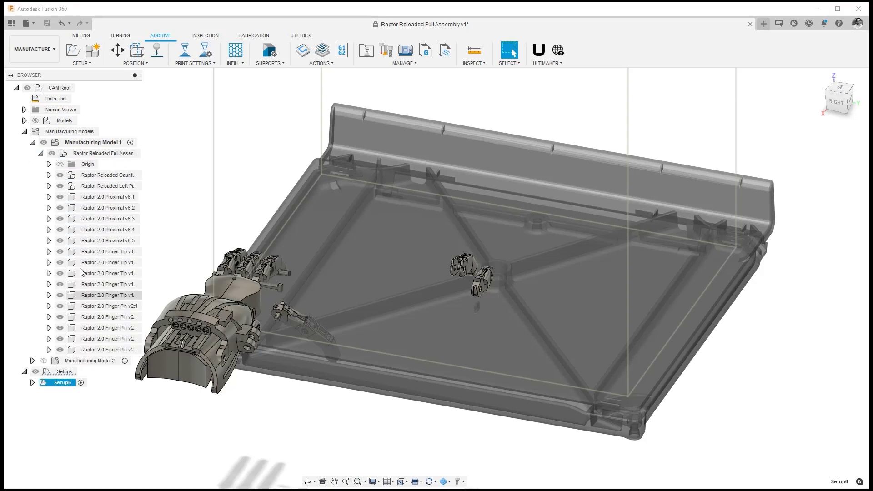
click(61, 198)
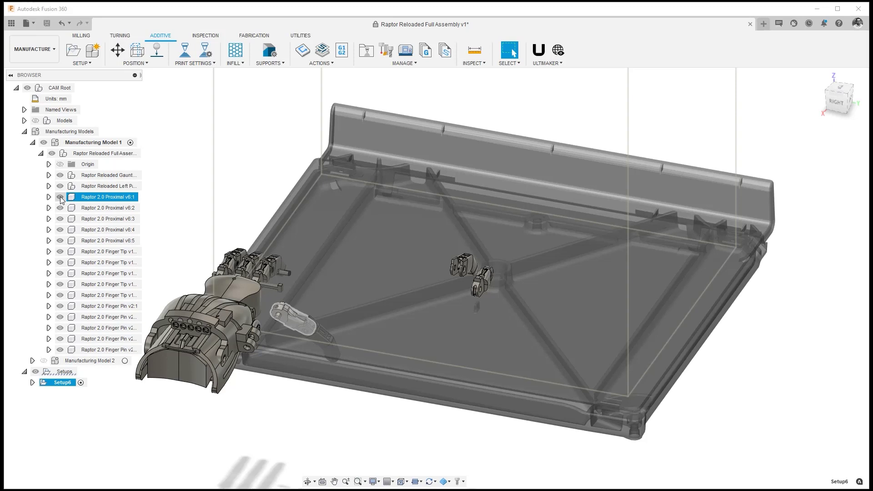
click(60, 197)
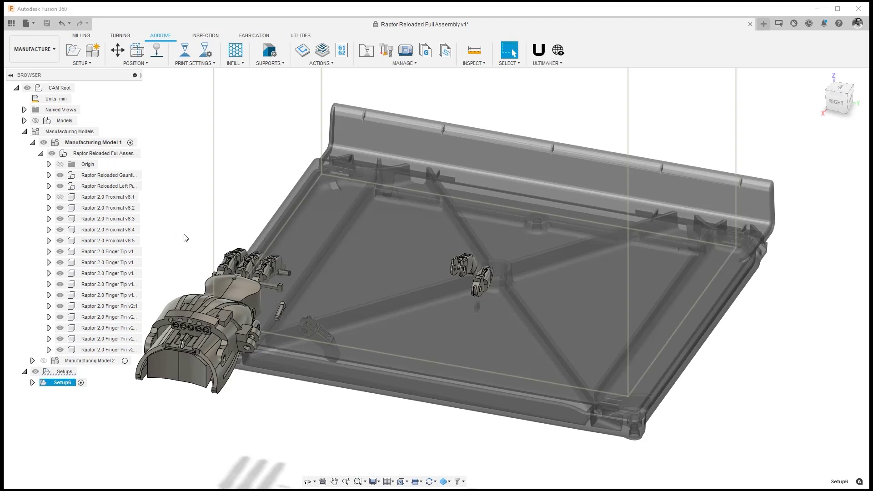
click(59, 197)
click(41, 153)
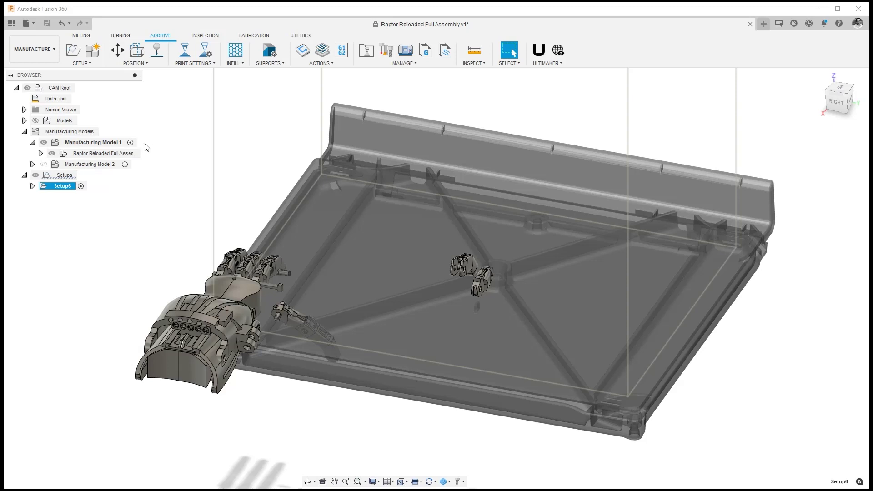
click(33, 142)
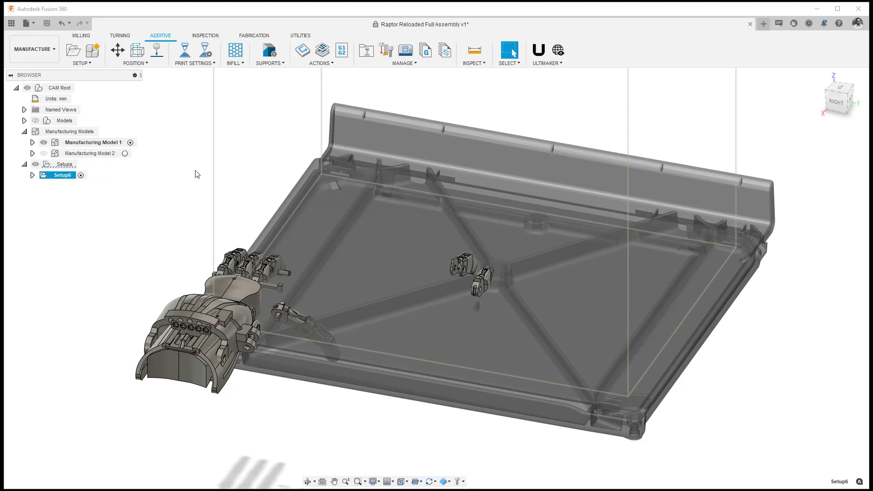
Activate Manufacturing Model 2 and bring up its Synchronize options
click(125, 154)
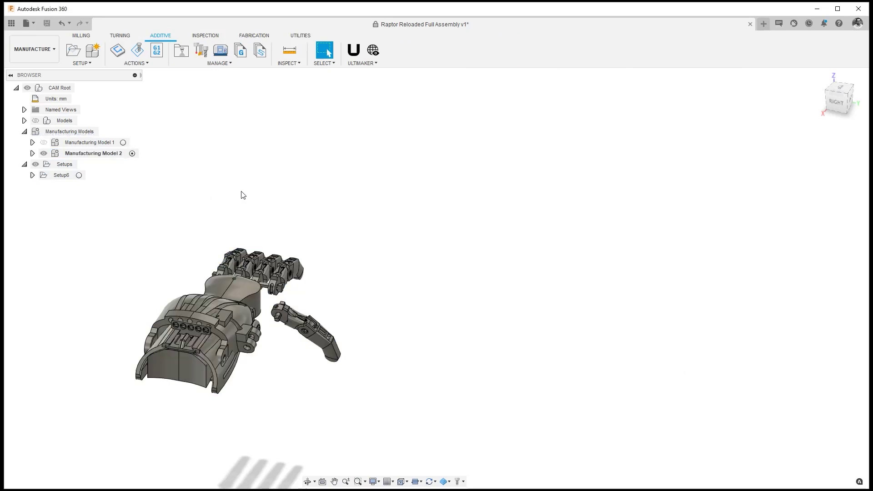
mouse_move(284, 195)
shift+middle_down()
mouse_move(269, 190)
mouse_move(388, 162)
mouse_move(348, 171)
shift+middle_up()
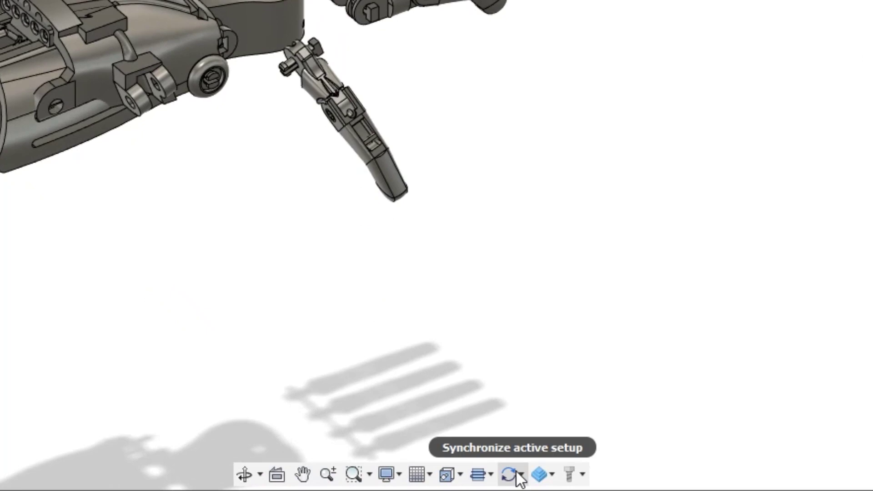
click(517, 475)
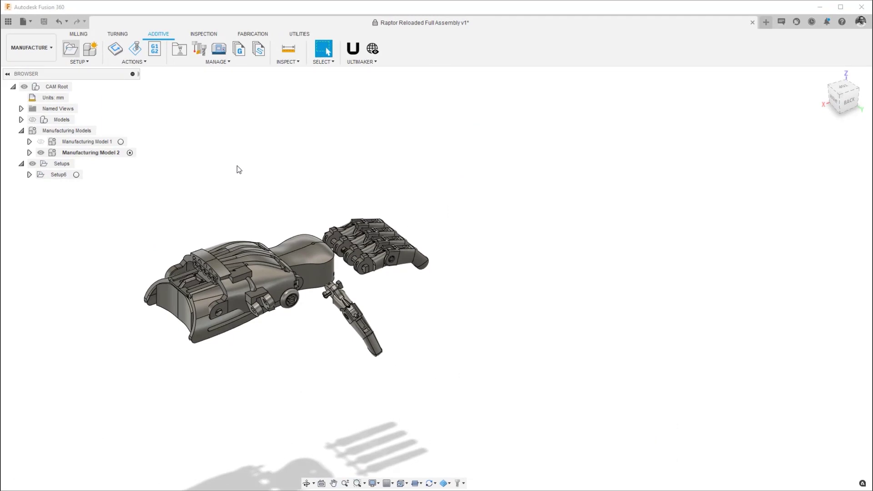
Choose the Ultimaker S5 as the machine for the new setup
click(635, 159)
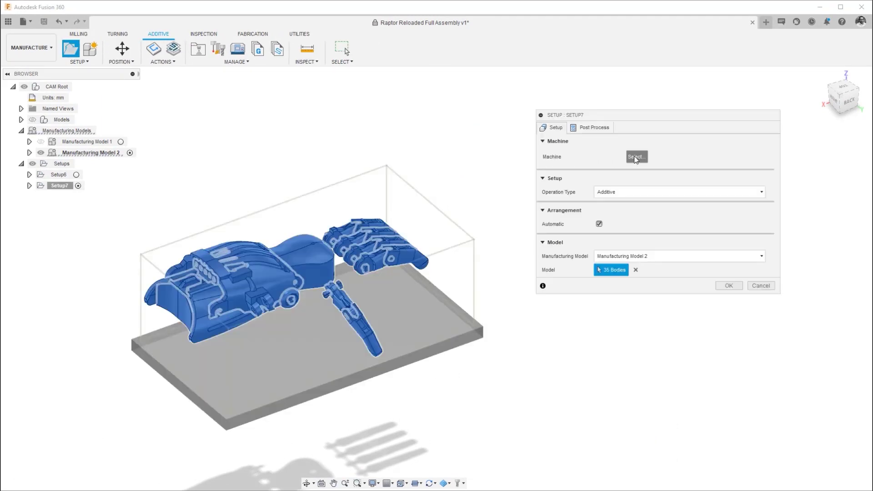
click(302, 140)
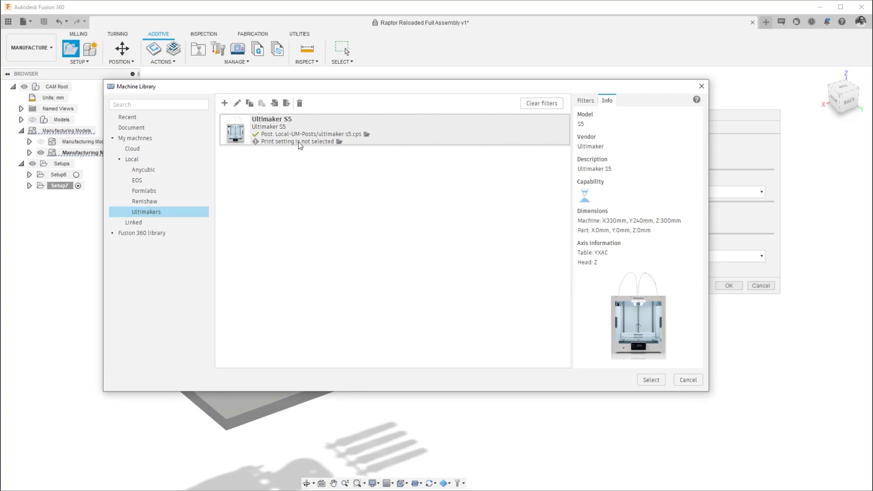
click(651, 379)
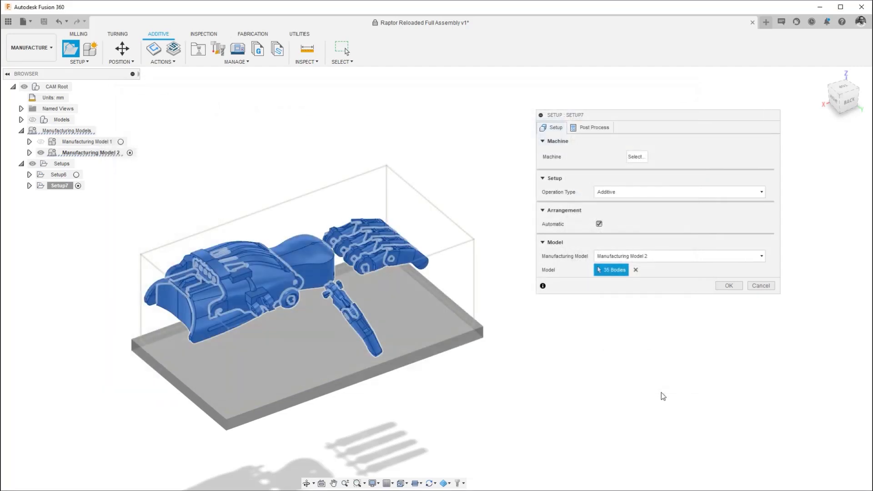
Replace Setup7's model selection with two finger bodies and confirm the setup
click(635, 313)
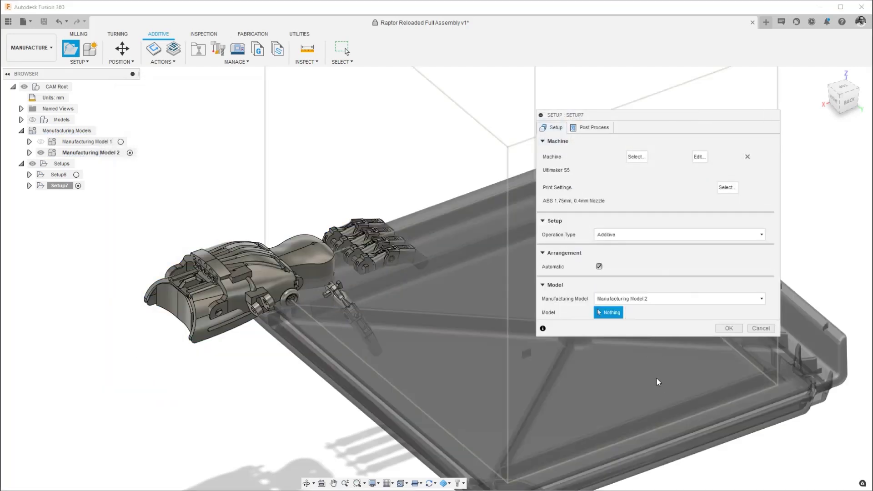
click(382, 263)
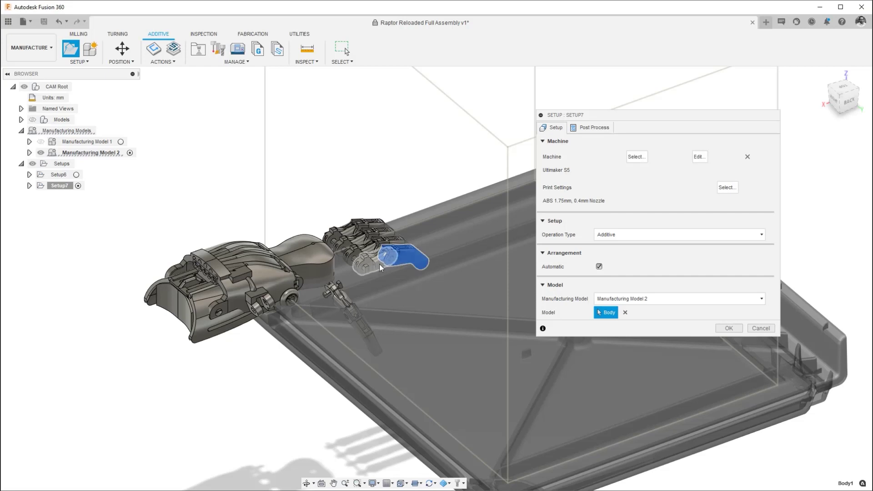
click(380, 264)
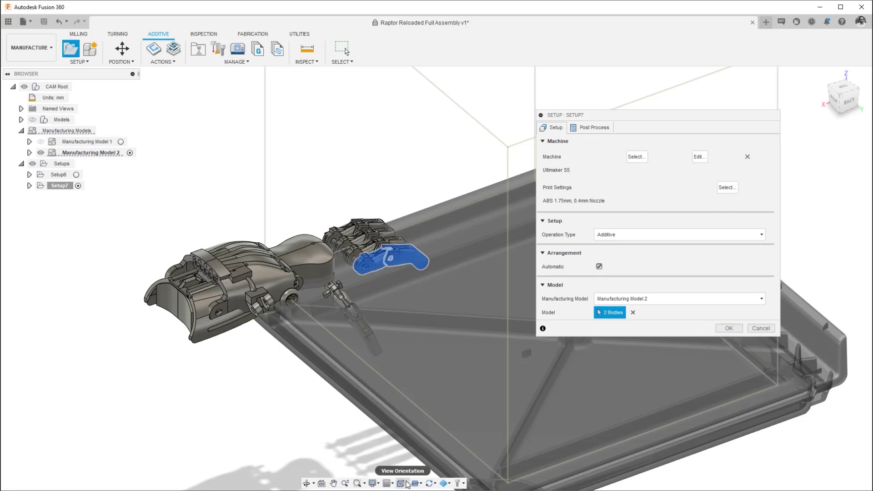
click(430, 483)
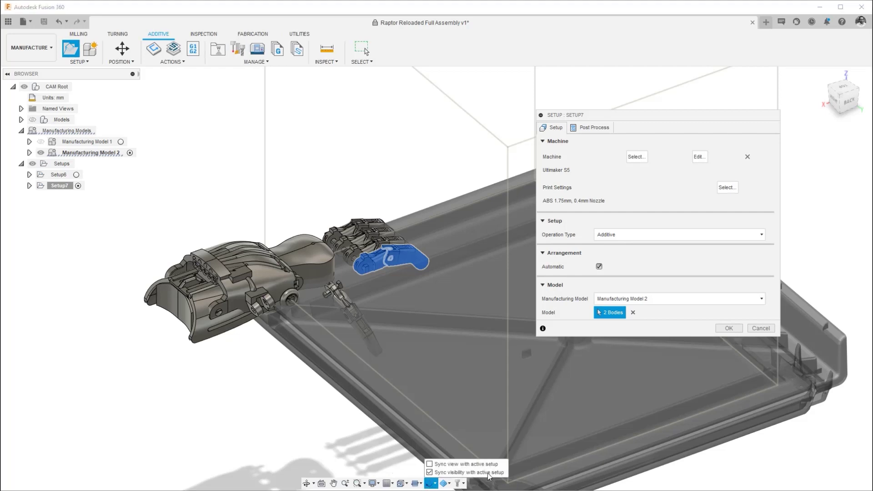
click(721, 330)
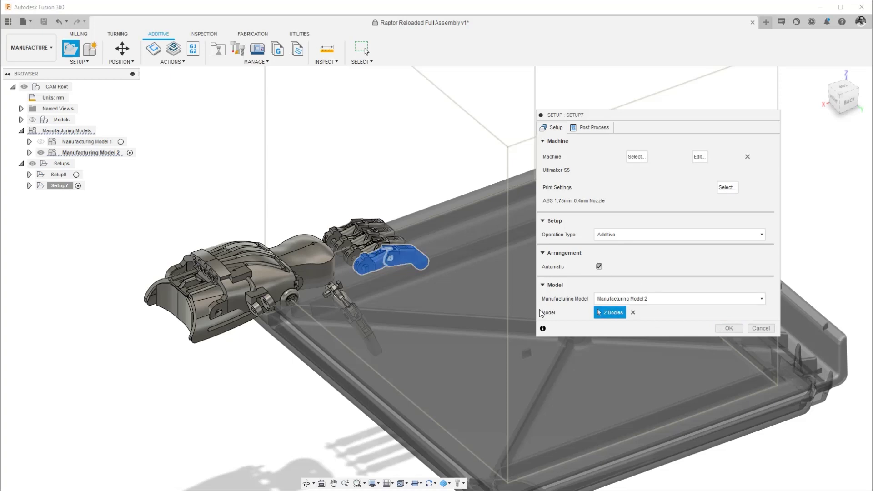
Close the Setup dialog, zoom onto the finger parts on the plate, and expand Manufacturing Model 2
click(726, 330)
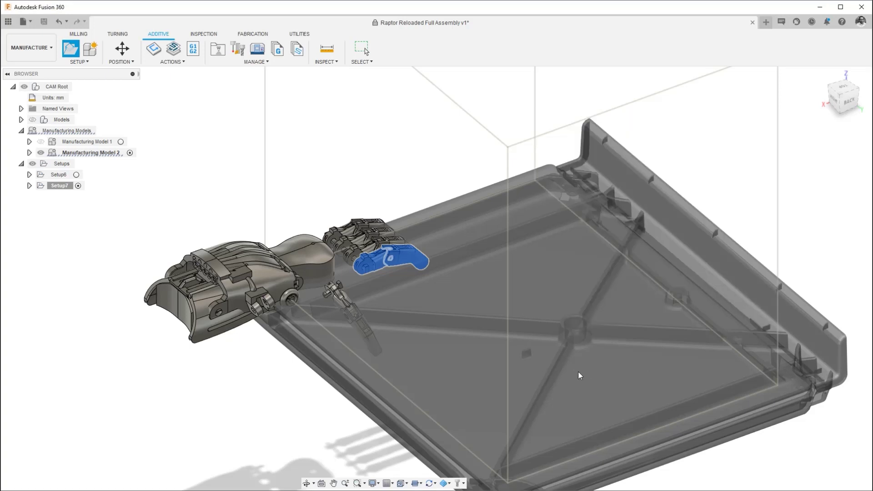
mouse_move(504, 379)
shift+middle_down()
mouse_move(409, 277)
mouse_move(407, 301)
shift+middle_up()
scroll(414, 278, up, 5)
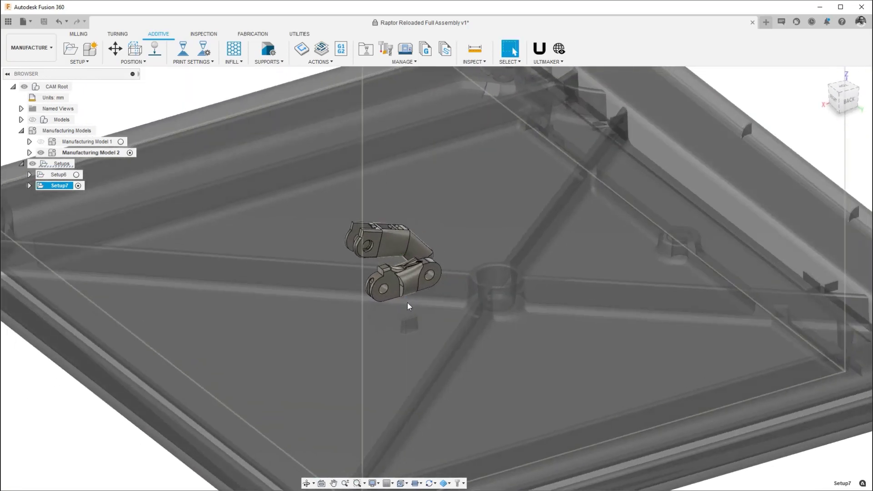
shift+middle_drag(408, 301, 441, 303)
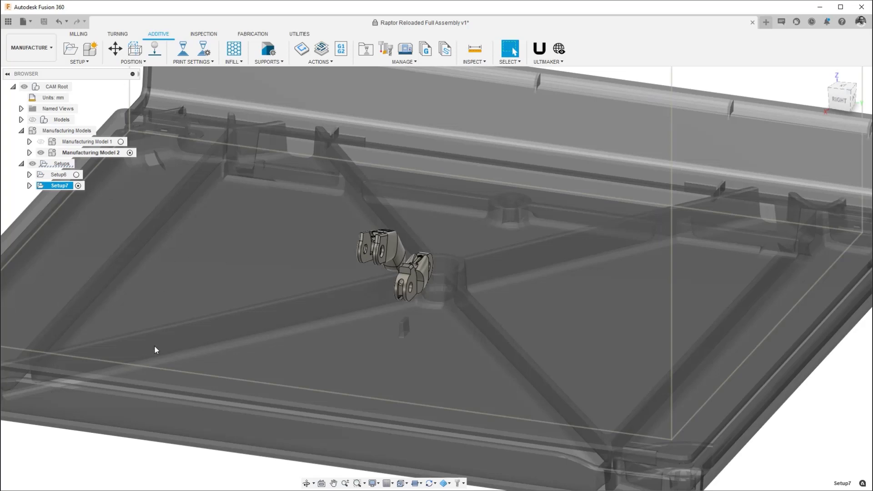
click(29, 152)
Expand the Full Assembly parts list and show the Synchronize view and visibility options
click(38, 163)
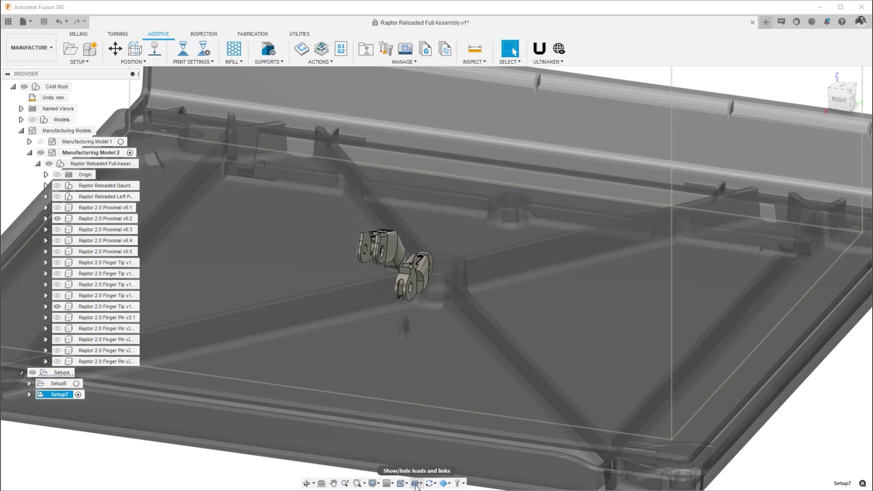
click(431, 483)
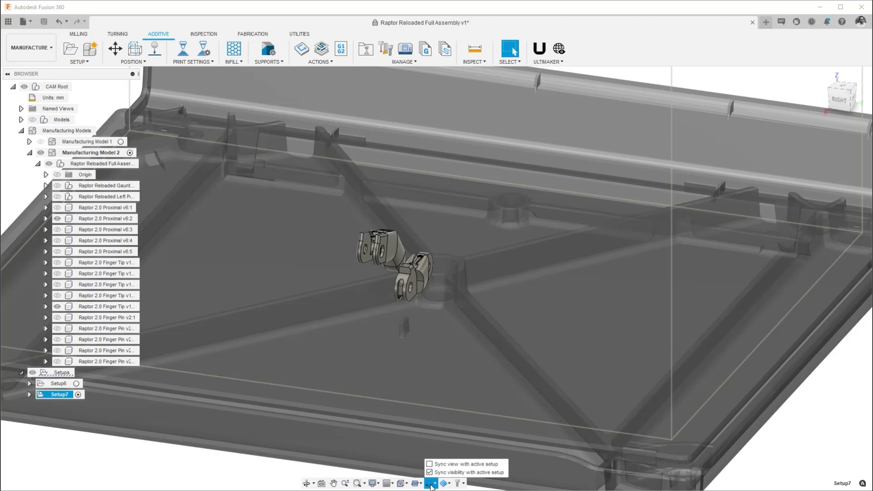